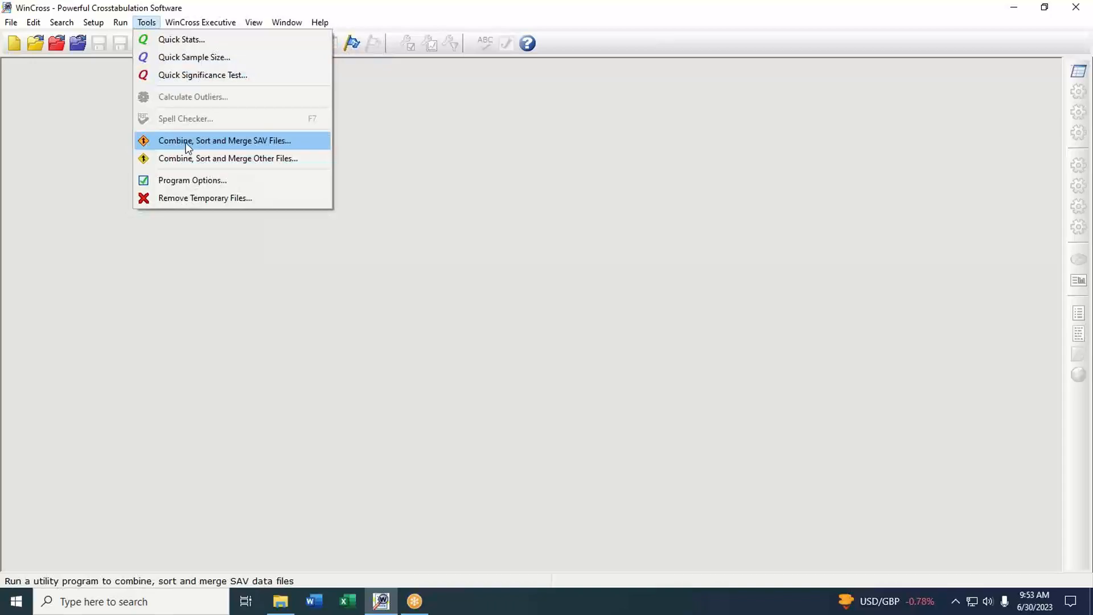
Step: Start joining two SAV files and set Banking Study Wave 1.sav from the Data files folder as the primary file
{"action": "left_click", "coordinate": [189, 143]}
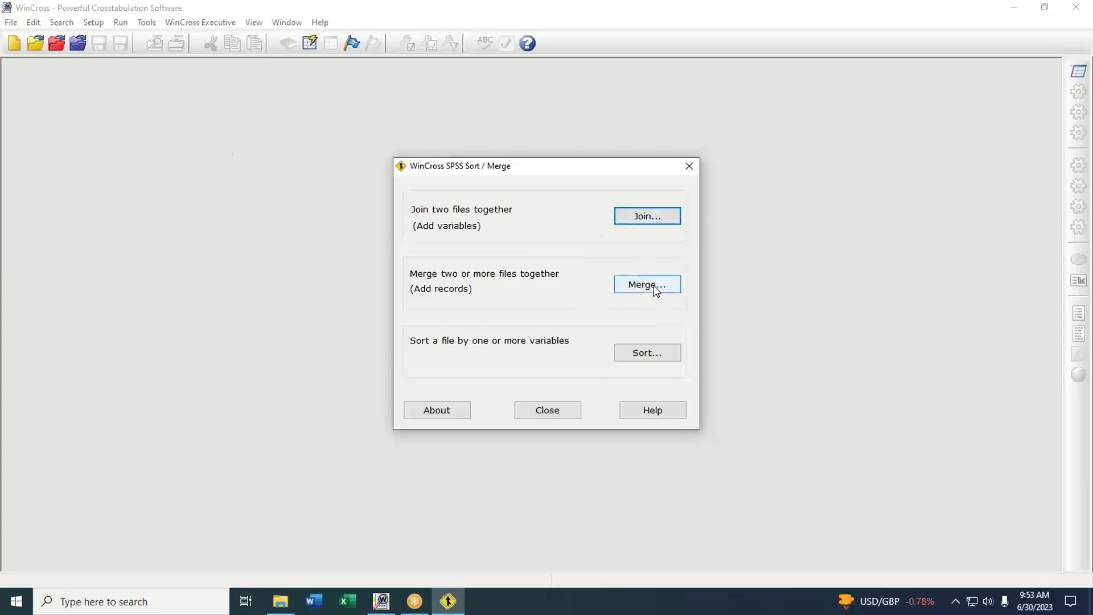
{"action": "left_click", "coordinate": [649, 219]}
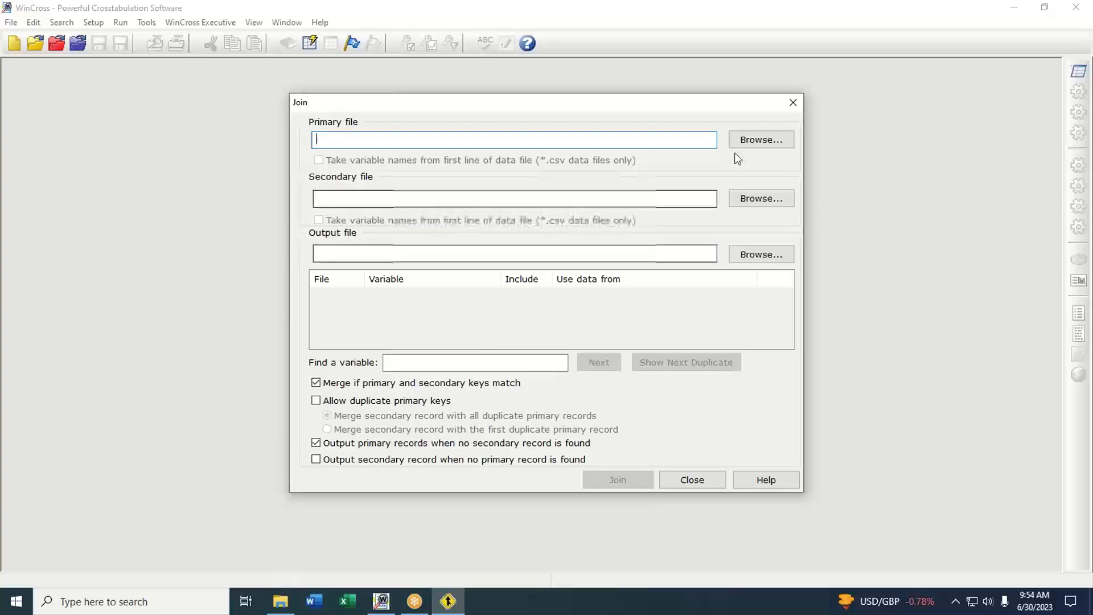
{"action": "left_click", "coordinate": [282, 605]}
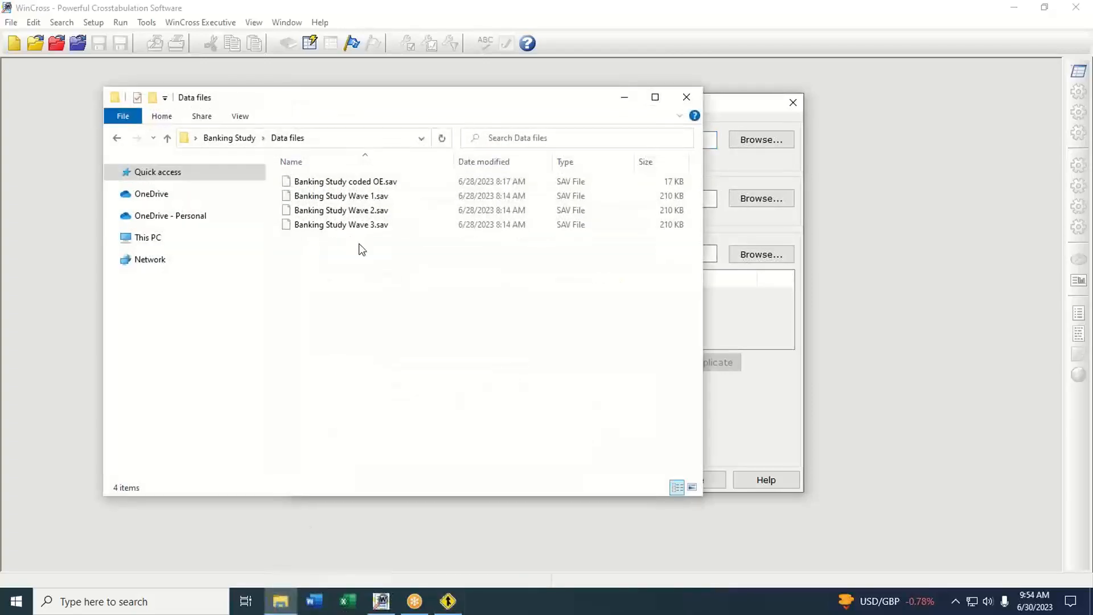
{"action": "left_click", "coordinate": [374, 197]}
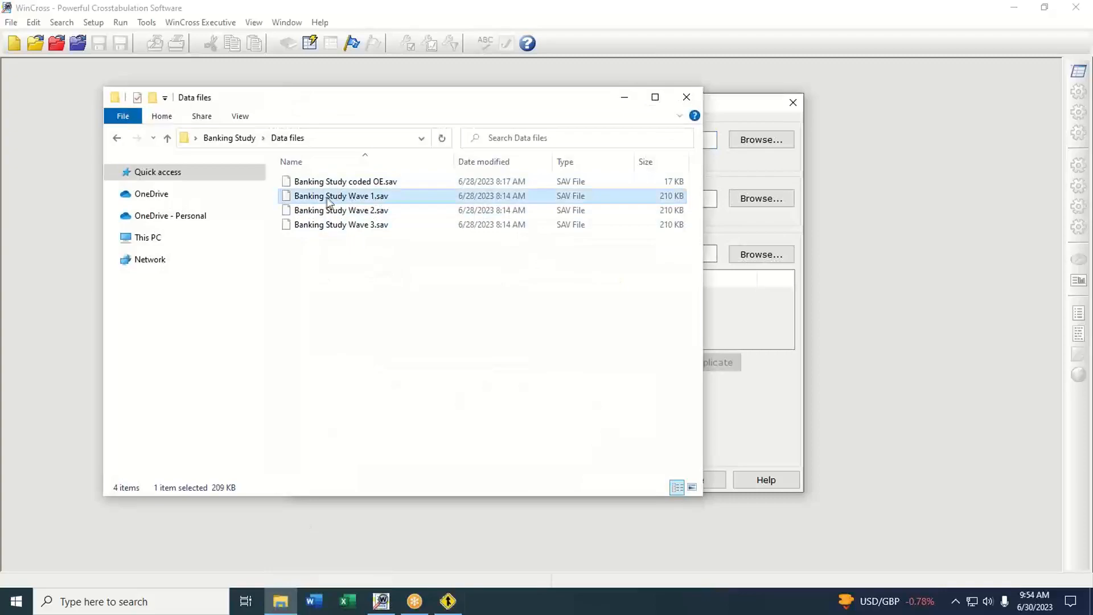
{"action": "left_click_drag", "start_coordinate": [374, 200], "coordinate": [713, 142]}
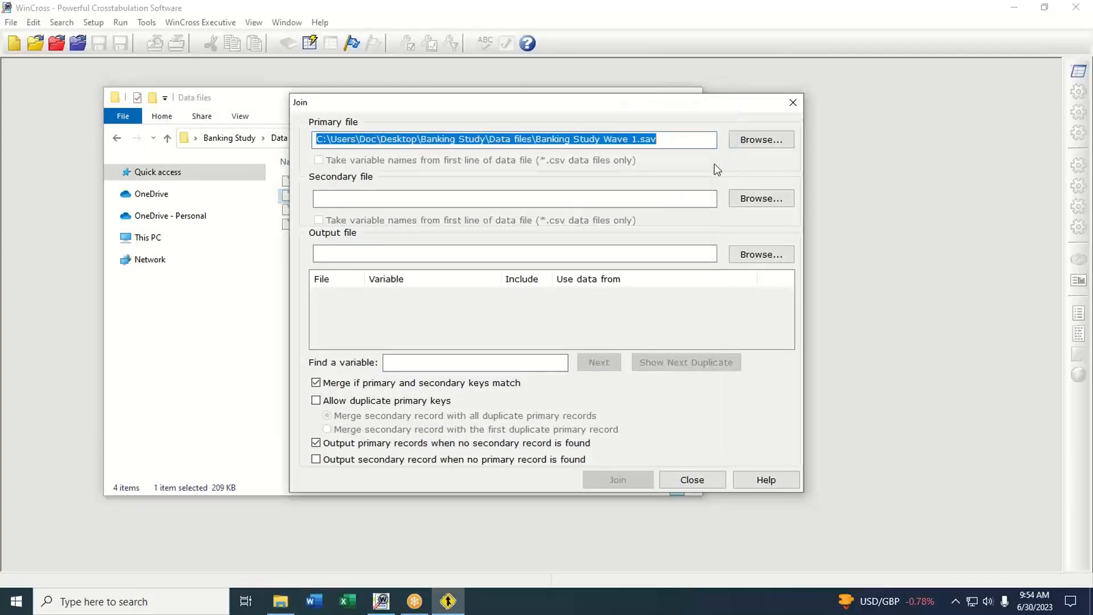
Step: Set Banking Study coded OE.sav from the Data files folder as the join's secondary file
{"action": "left_click", "coordinate": [398, 198]}
{"action": "left_click", "coordinate": [258, 106]}
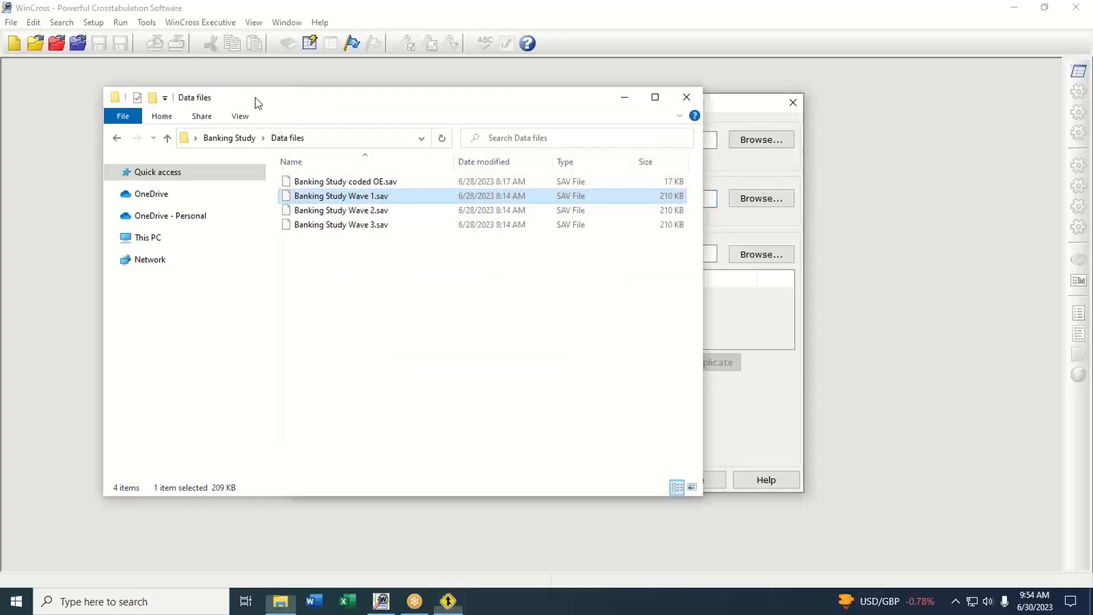
{"action": "left_click", "coordinate": [322, 182]}
{"action": "left_click_drag", "start_coordinate": [322, 183], "coordinate": [709, 203]}
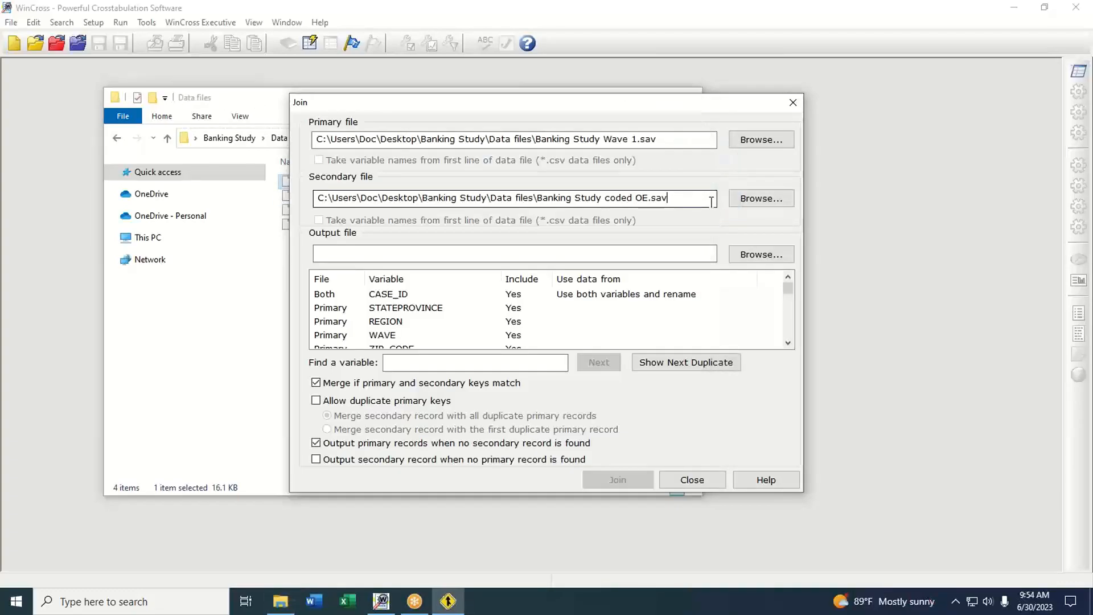
Step: Name the join's output file "Banking Study with Opens"
{"action": "left_click", "coordinate": [453, 254]}
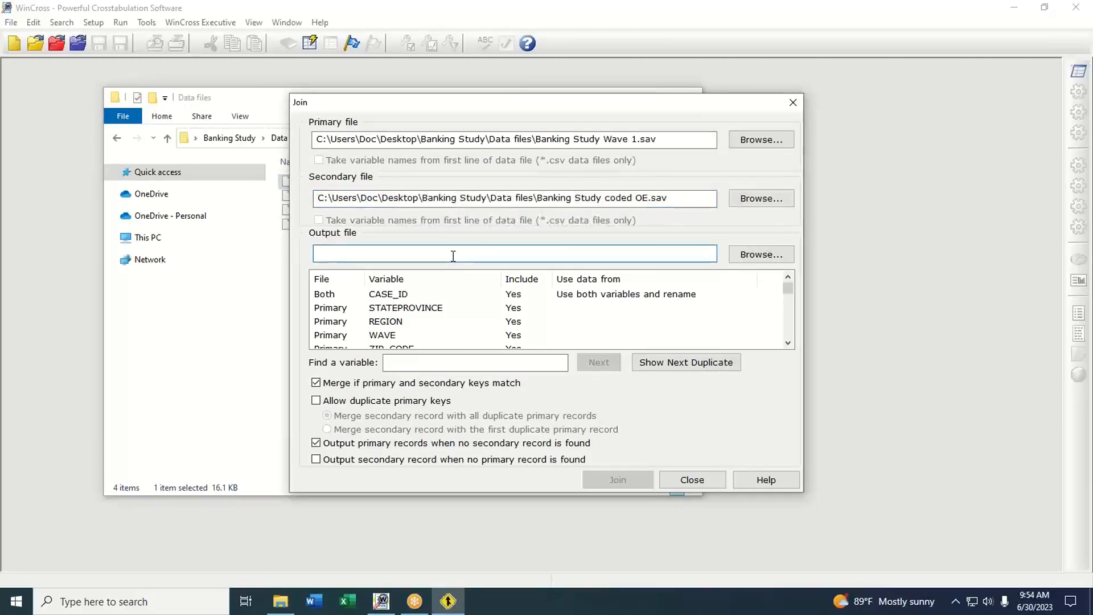
{"action": "type", "text": "Ban"}
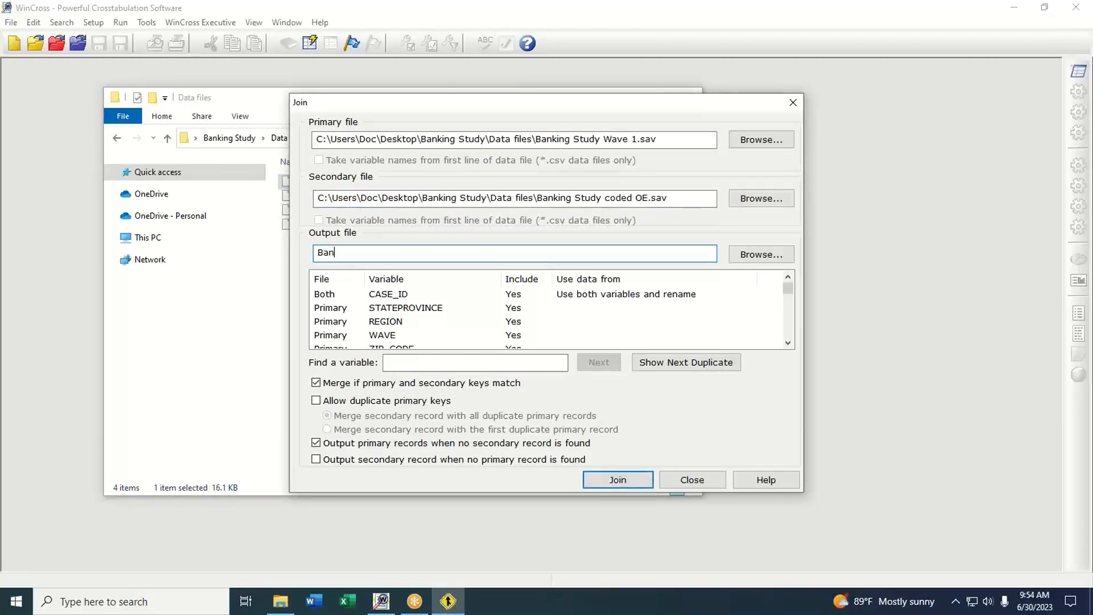
{"action": "type", "text": "king Study with Opens"}
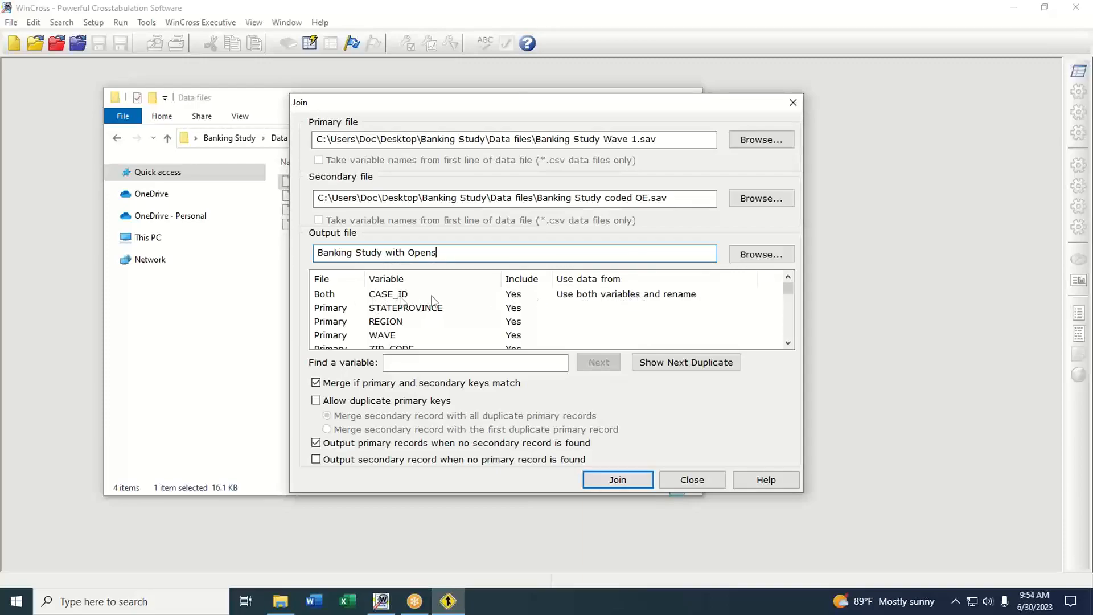
Step: Make CASE_ID the key field, run the join, and close the Sort / Merge utility
{"action": "left_click", "coordinate": [618, 298]}
{"action": "left_click", "coordinate": [625, 300]}
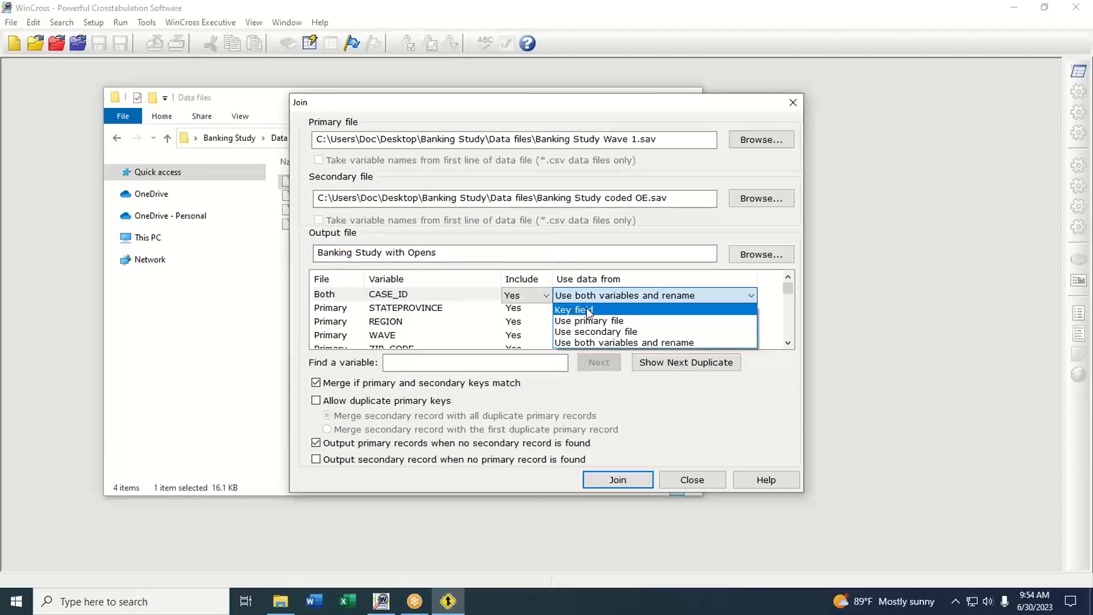
{"action": "left_click", "coordinate": [589, 312]}
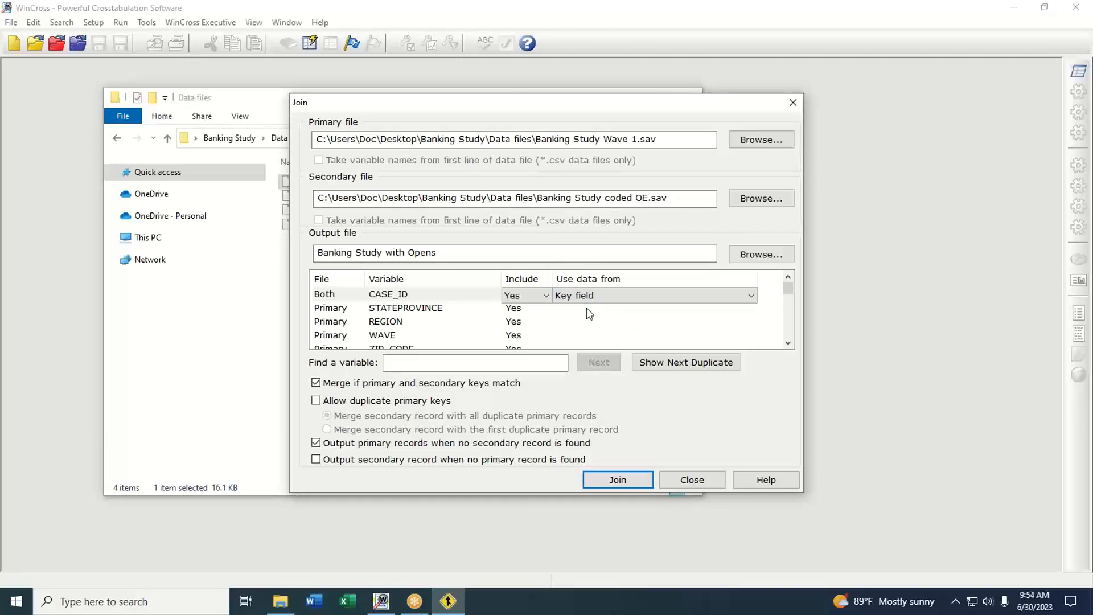
{"action": "left_click", "coordinate": [636, 481]}
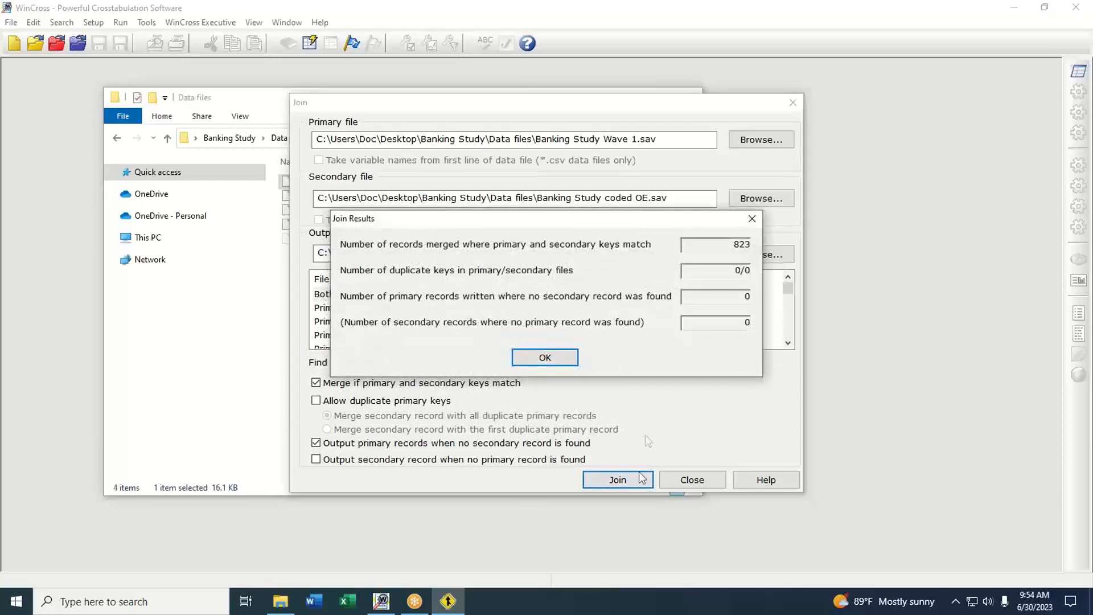
{"action": "left_click", "coordinate": [570, 358]}
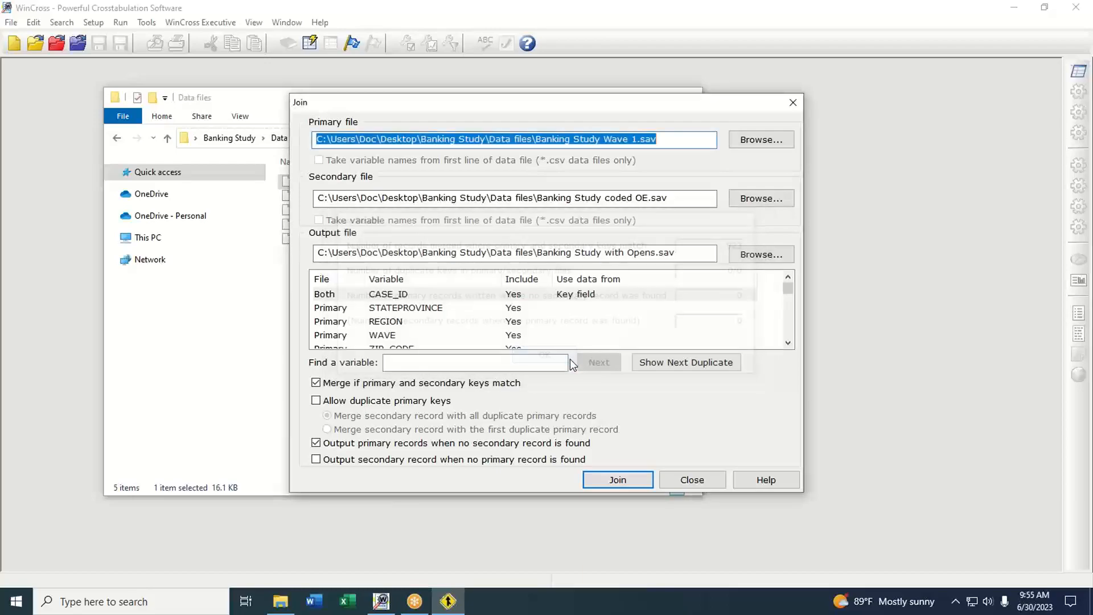
{"action": "left_click", "coordinate": [699, 481]}
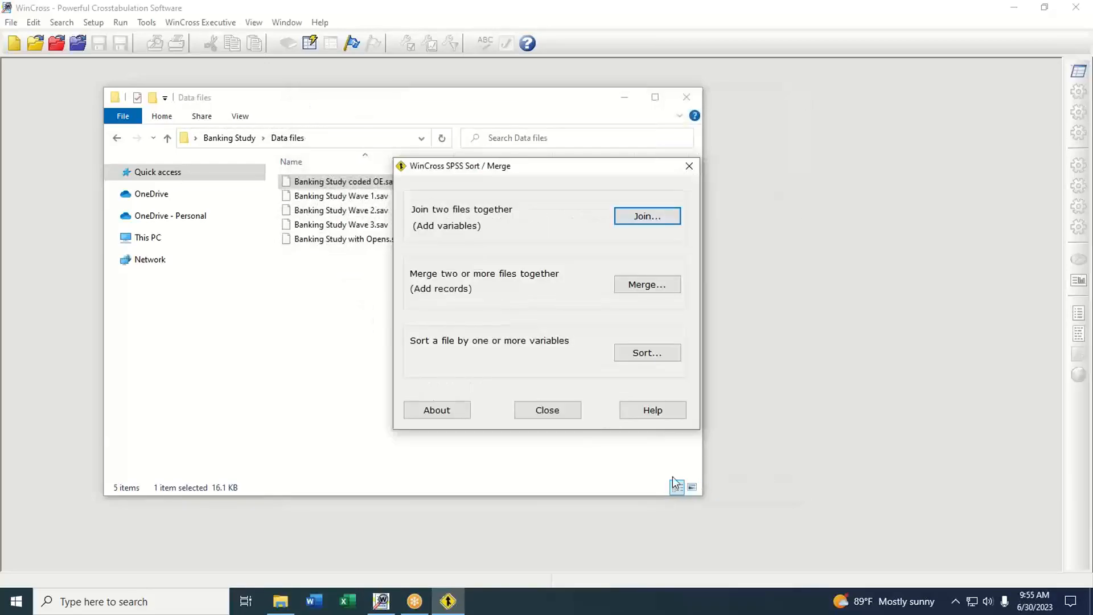
{"action": "left_click", "coordinate": [548, 410]}
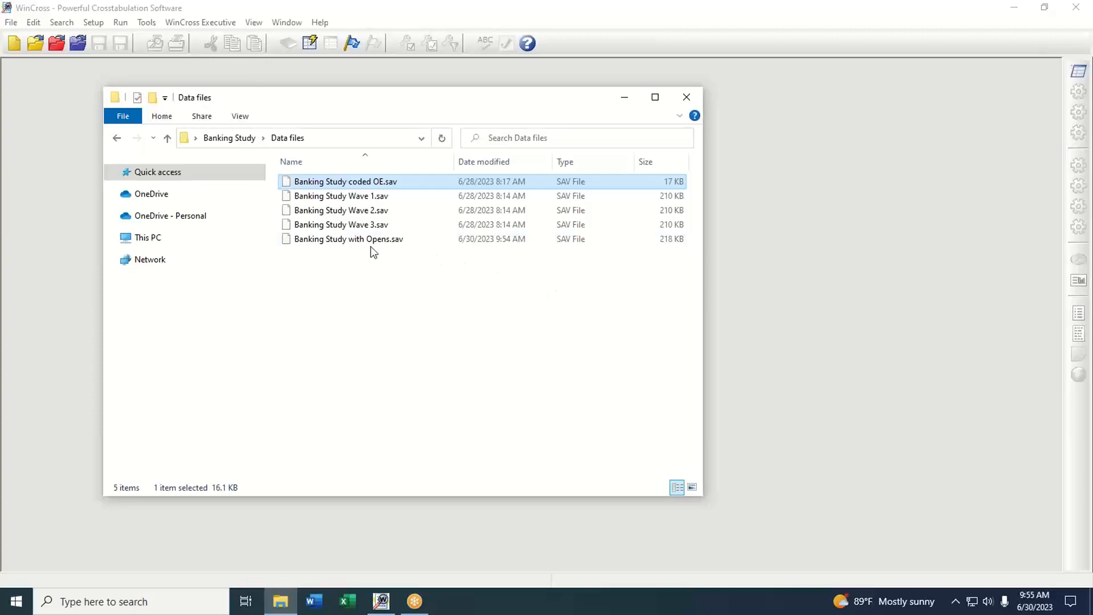
Step: Open Banking Study with Opens.sav in WinCross and examine the labels of the Q23 coded open-end variables ending the variable list
{"action": "left_click", "coordinate": [323, 243]}
{"action": "left_click_drag", "start_coordinate": [323, 247], "coordinate": [743, 258]}
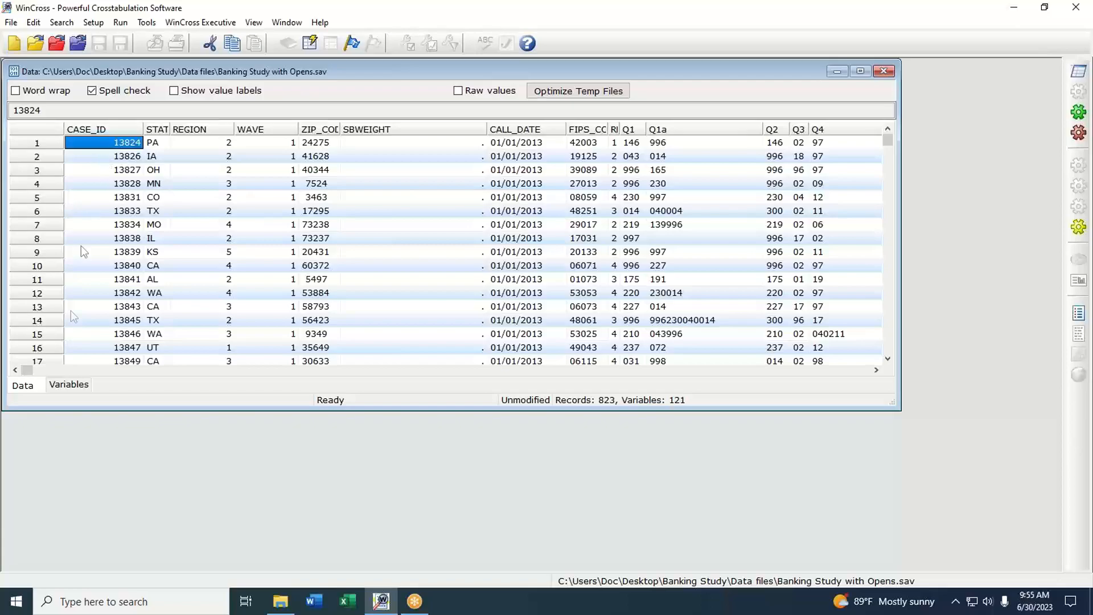
{"action": "left_click", "coordinate": [74, 386]}
{"action": "left_click_drag", "start_coordinate": [886, 145], "coordinate": [891, 364]}
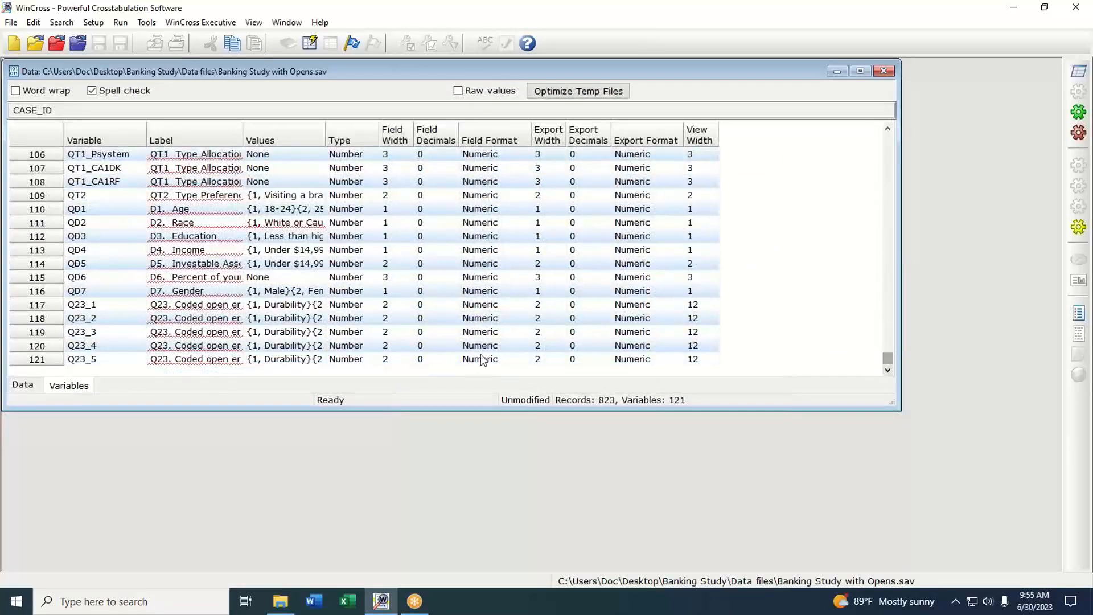
{"action": "left_click", "coordinate": [171, 308]}
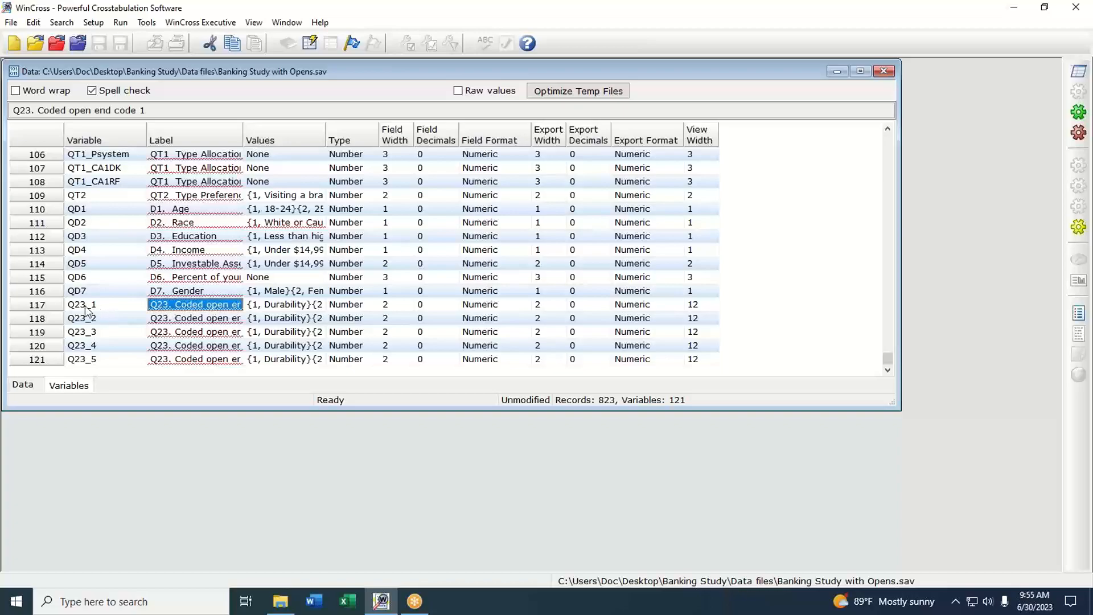
{"action": "left_click", "coordinate": [86, 308]}
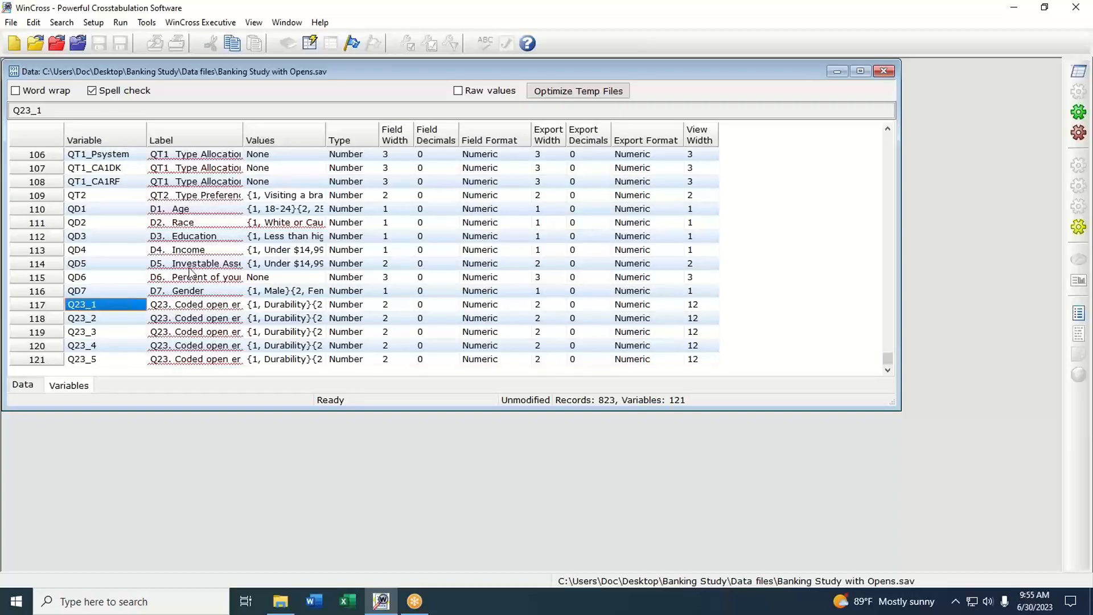
{"action": "left_click_drag", "start_coordinate": [330, 138], "coordinate": [332, 138]}
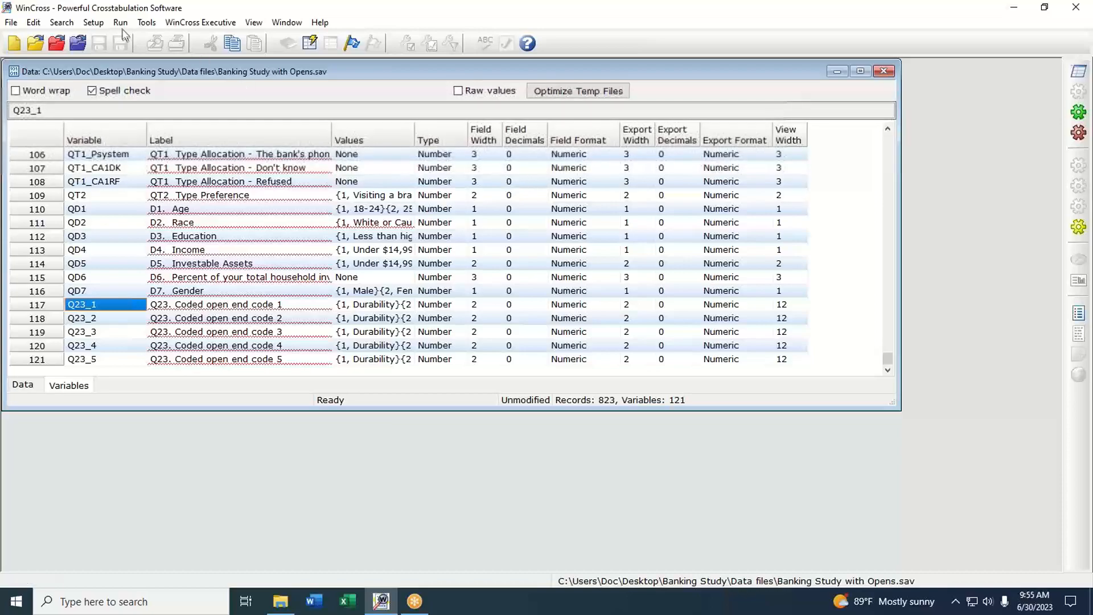
Step: Start a merge of SAV files and add Banking Study Wave 1, Wave 2 and Wave 3 from the Data files folder
{"action": "left_click", "coordinate": [147, 24]}
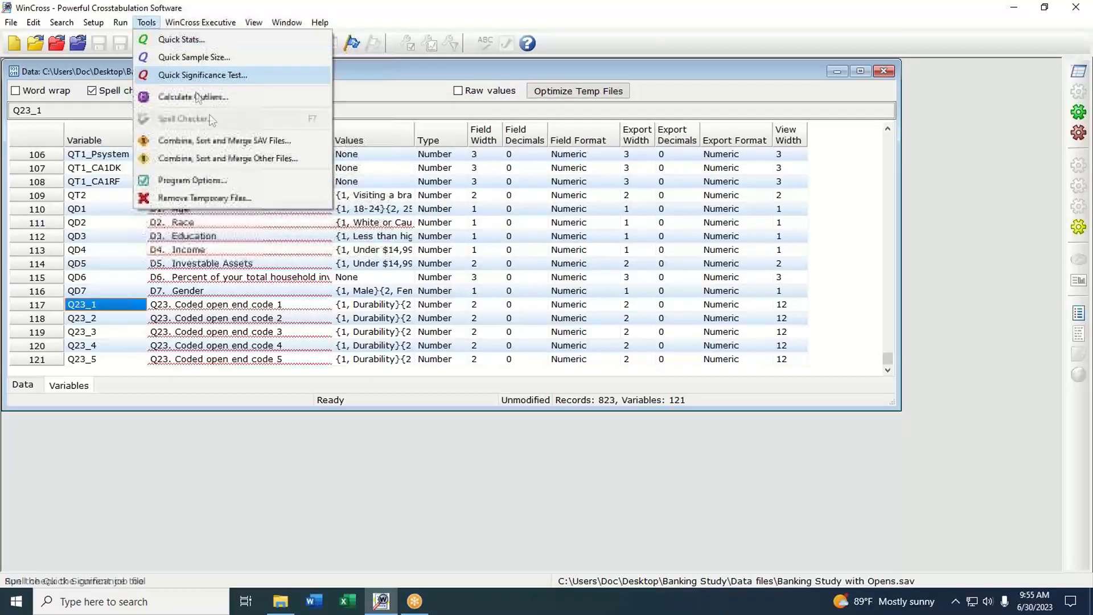
{"action": "left_click", "coordinate": [207, 142]}
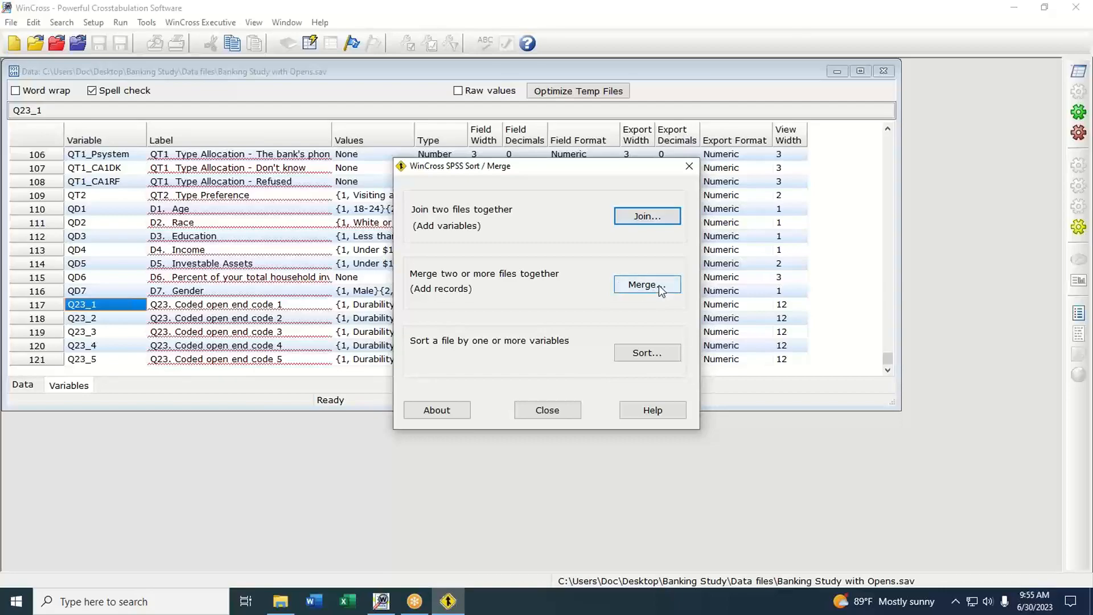
{"action": "left_click", "coordinate": [660, 287]}
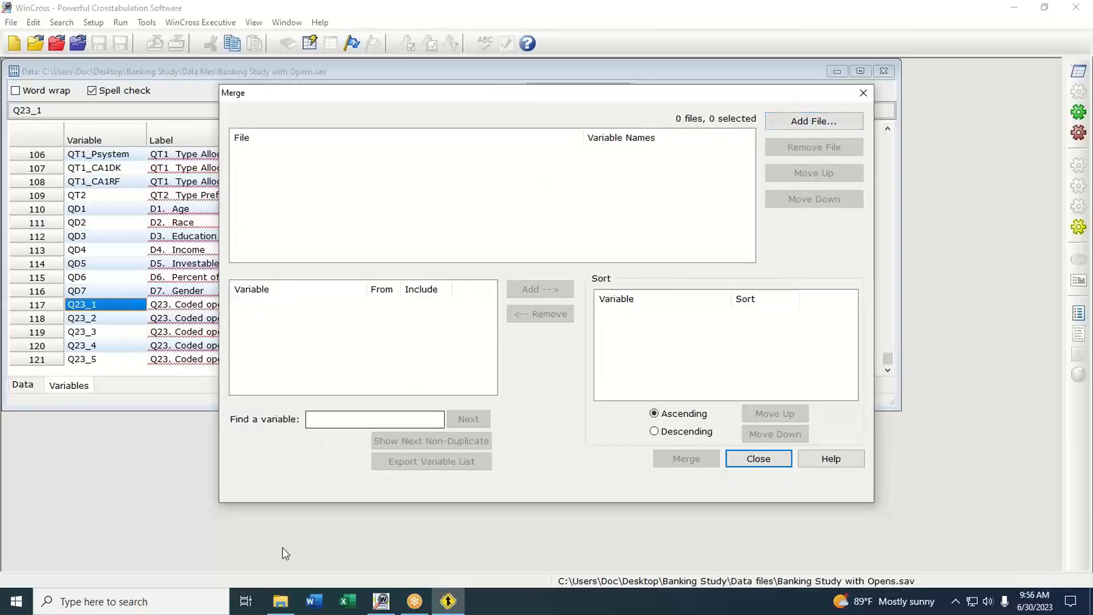
{"action": "left_click", "coordinate": [281, 602]}
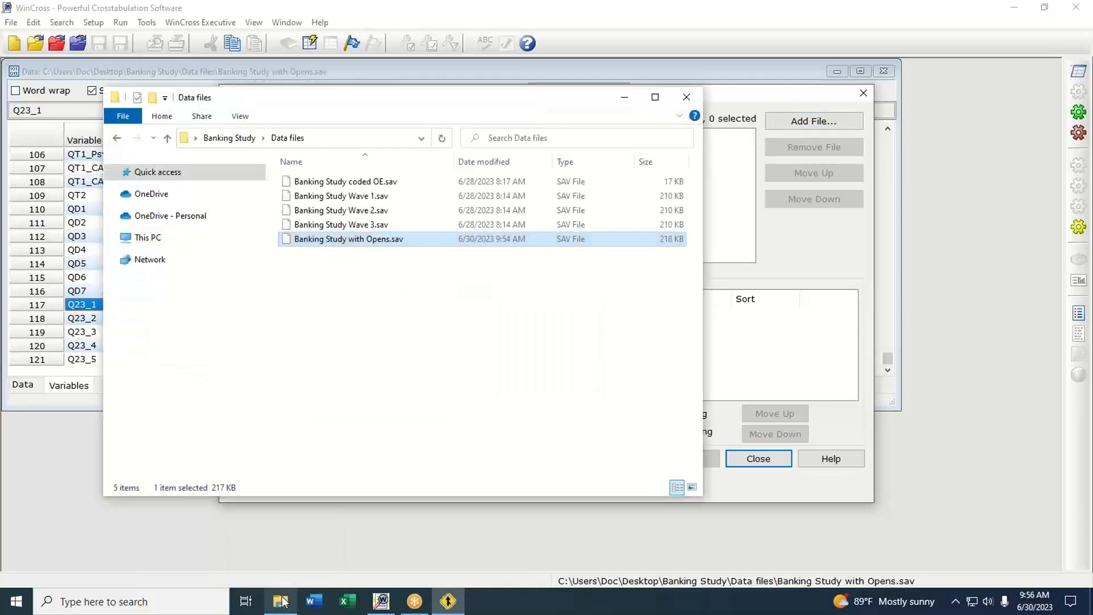
{"action": "left_click", "coordinate": [358, 196]}
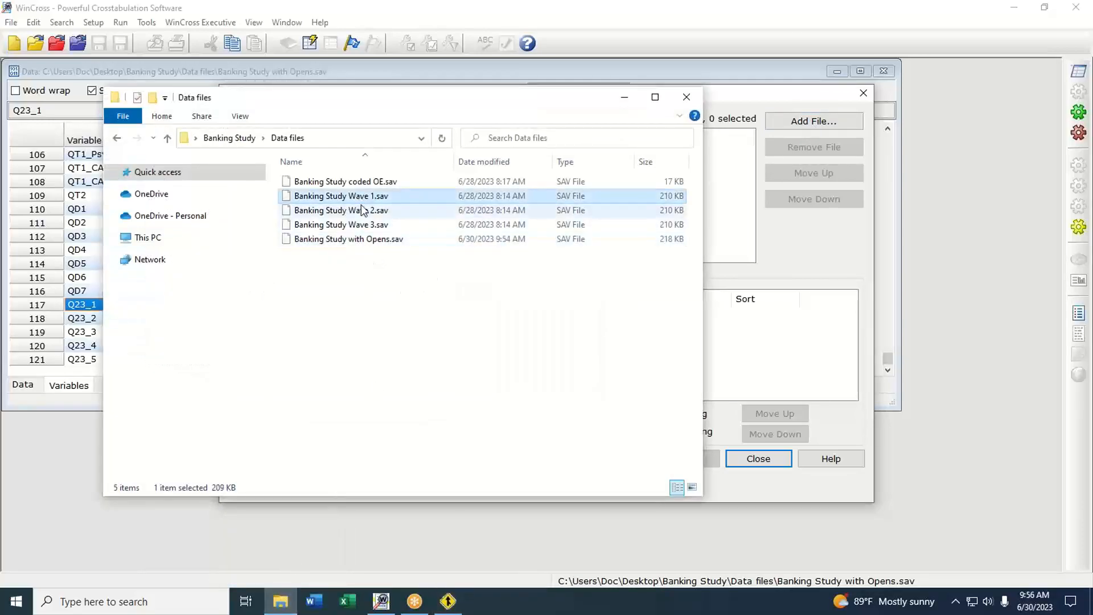
{"action": "left_click", "coordinate": [361, 212], "text": "ctrl"}
{"action": "left_click", "coordinate": [362, 227], "text": "ctrl"}
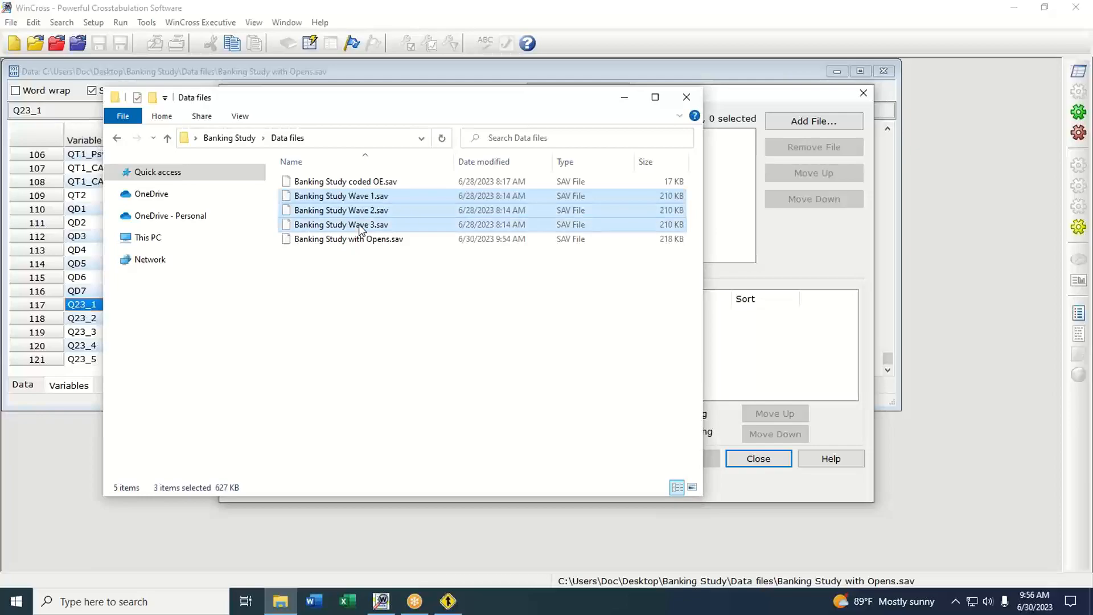
{"action": "left_click_drag", "start_coordinate": [364, 211], "coordinate": [739, 182]}
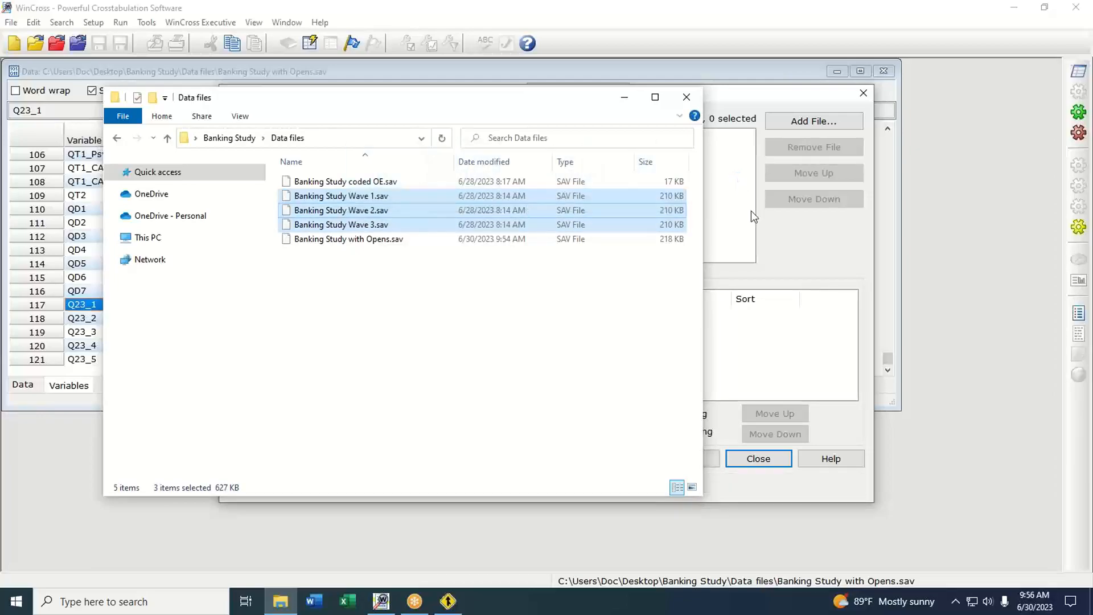
{"action": "left_click", "coordinate": [626, 100]}
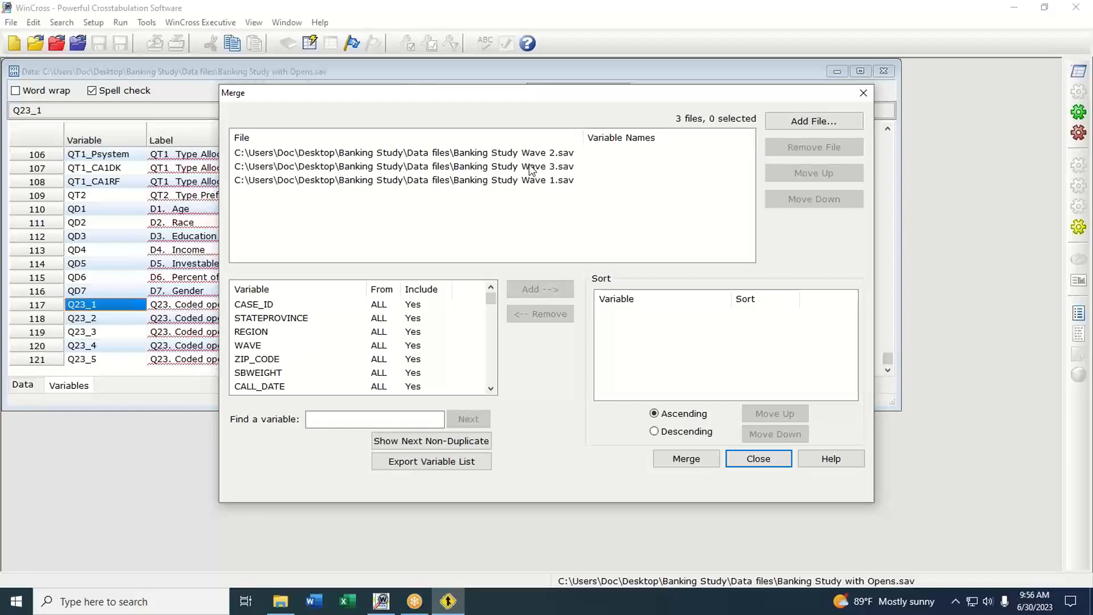
Step: Reorder the merge files so that Banking Study Wave 1.sav comes first, ahead of Wave 2 and Wave 3
{"action": "left_click", "coordinate": [542, 152]}
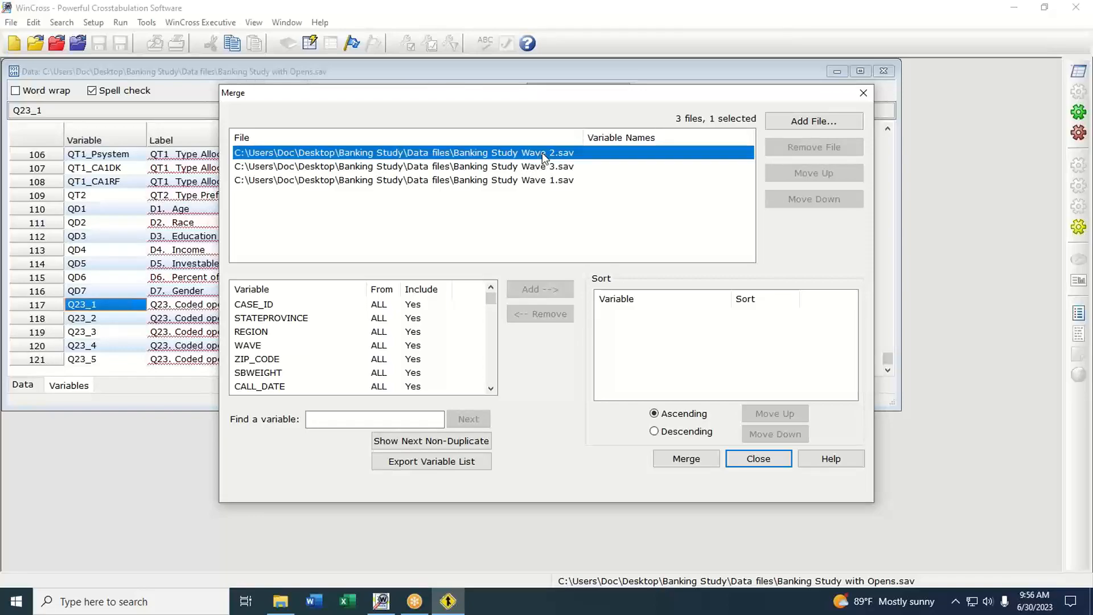
{"action": "left_click", "coordinate": [545, 180]}
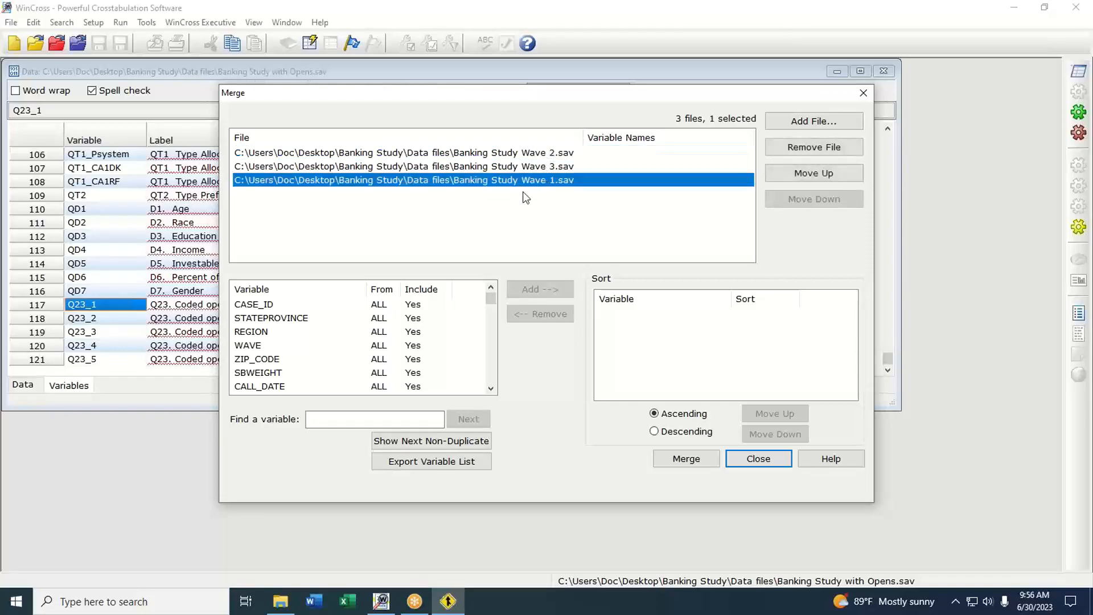
{"action": "left_click", "coordinate": [808, 174]}
{"action": "left_click", "coordinate": [808, 174]}
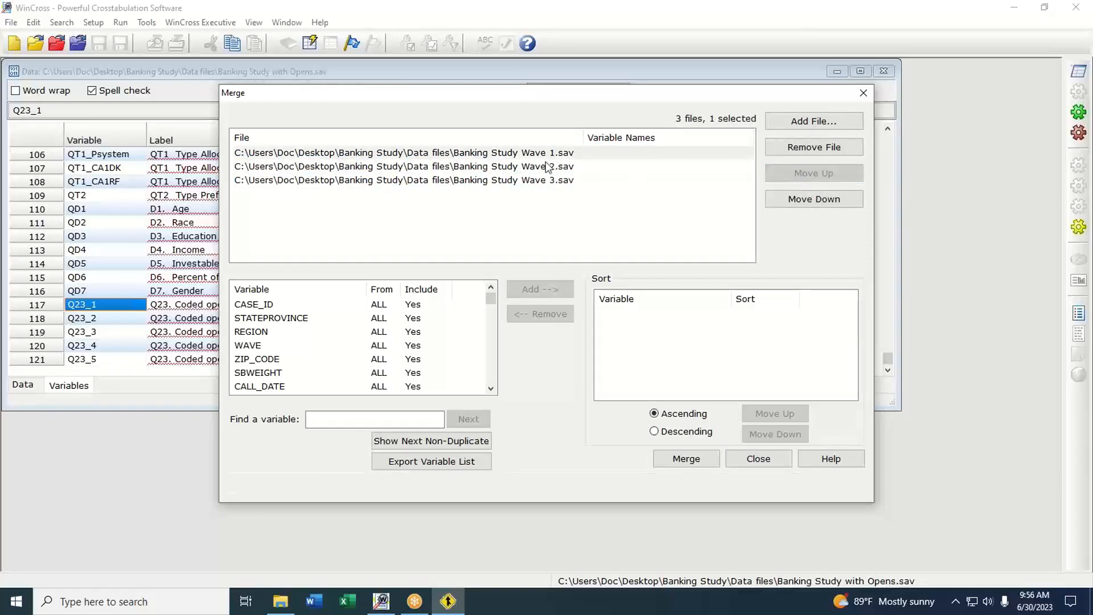
{"action": "left_click", "coordinate": [542, 153]}
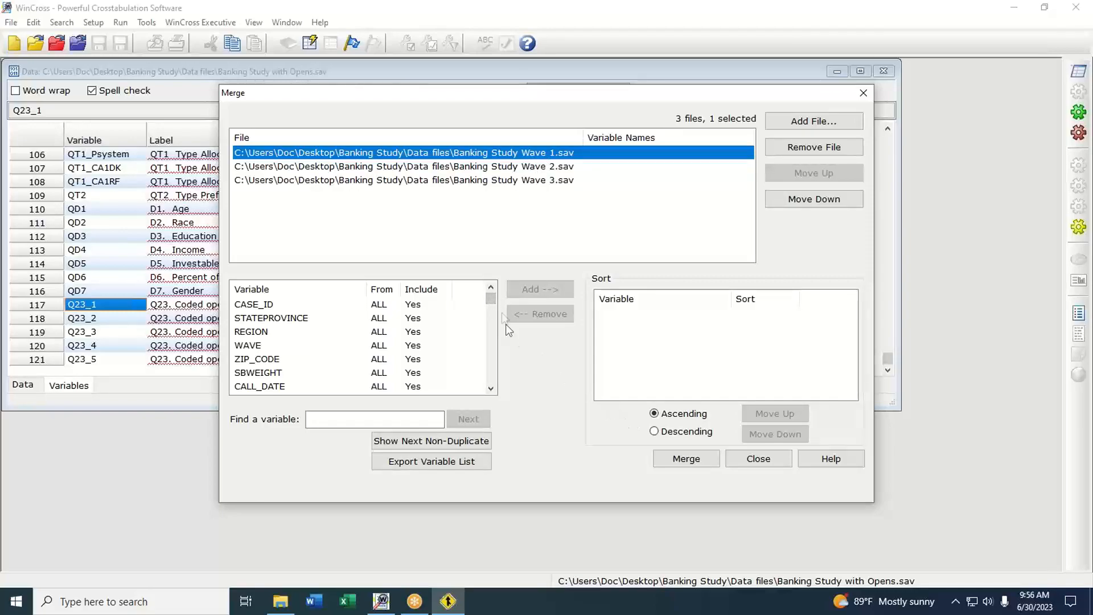
Step: Run the merge, save the output as Banking Study Waves 1-3 in the Data files folder, and close the Sort / Merge utility
{"action": "left_click", "coordinate": [696, 460]}
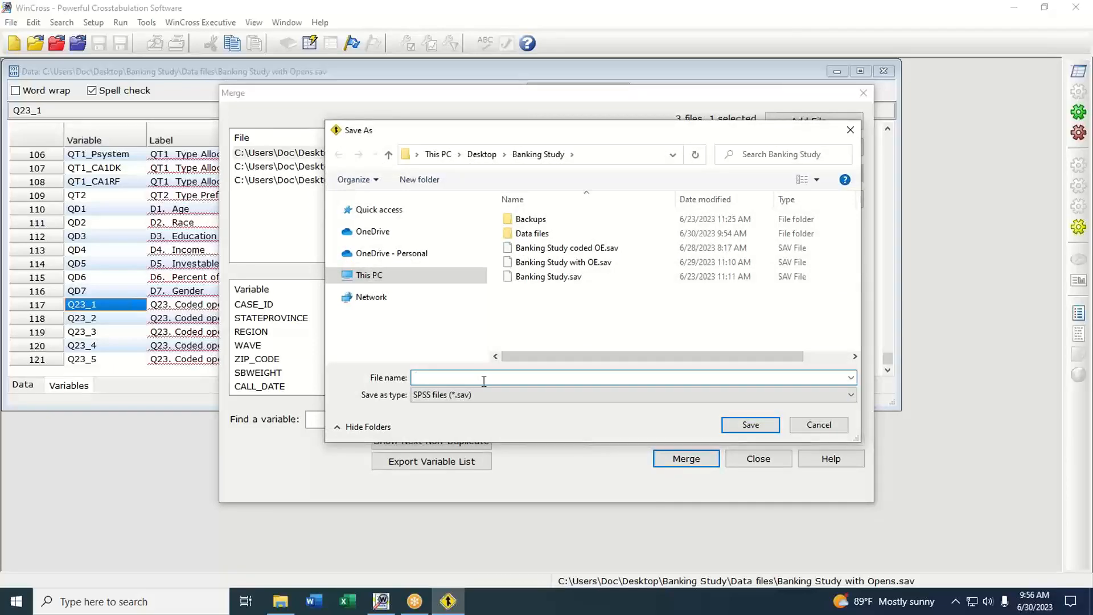
{"action": "double_click", "coordinate": [531, 234]}
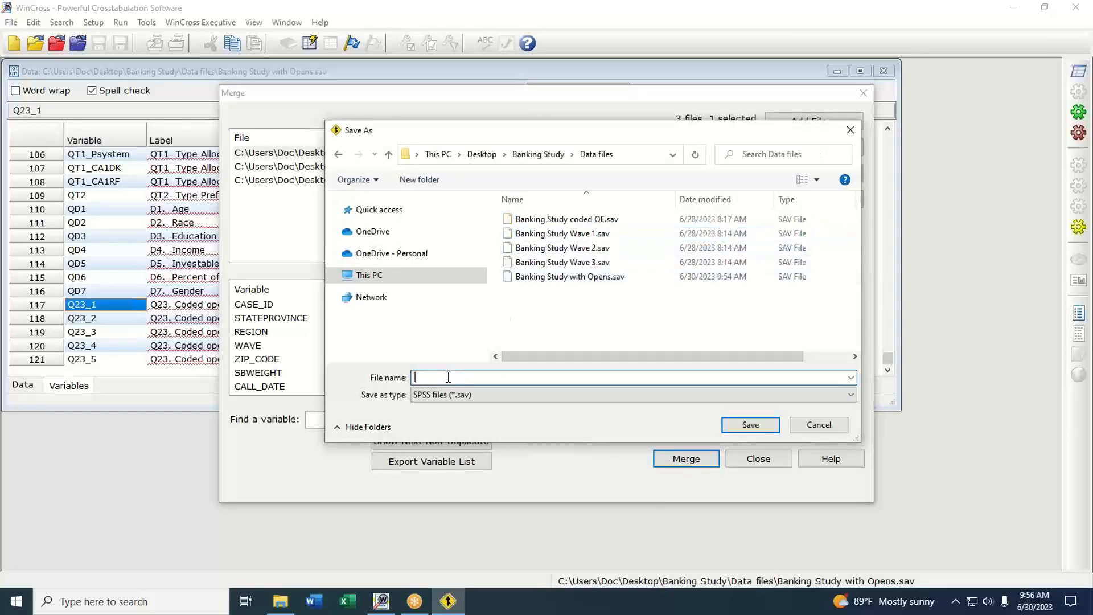
{"action": "type", "text": "Banking"}
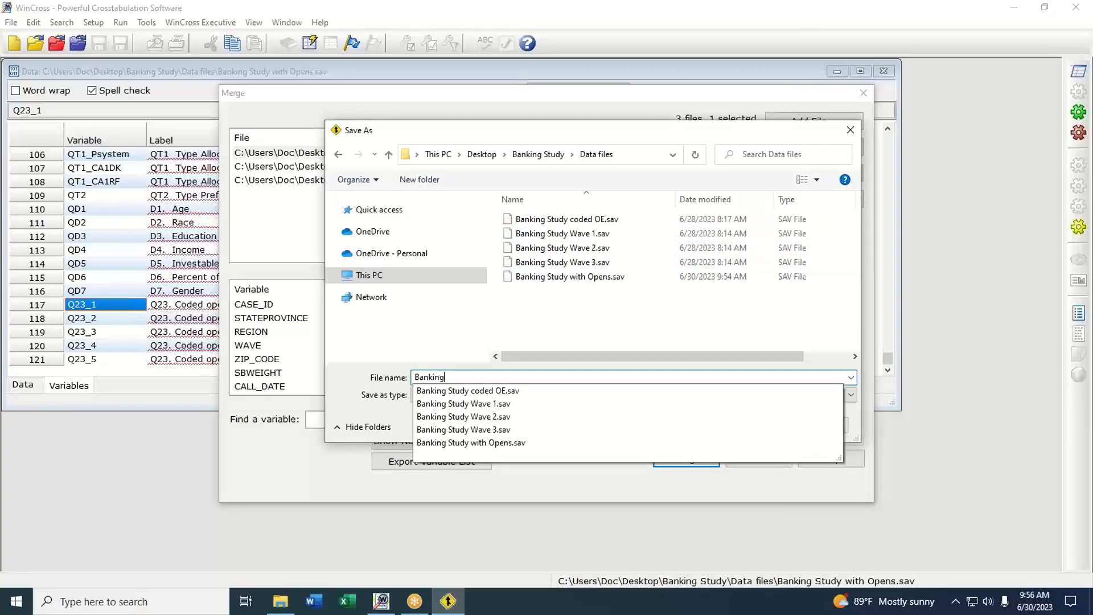
{"action": "type", "text": " Study Waves 1-3"}
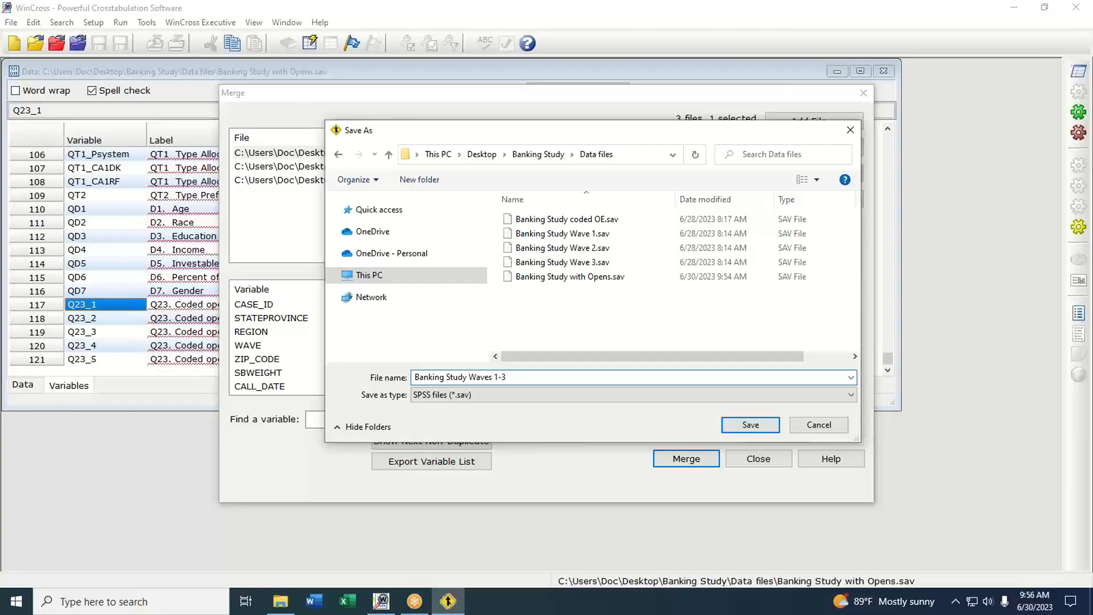
{"action": "key", "text": "Return"}
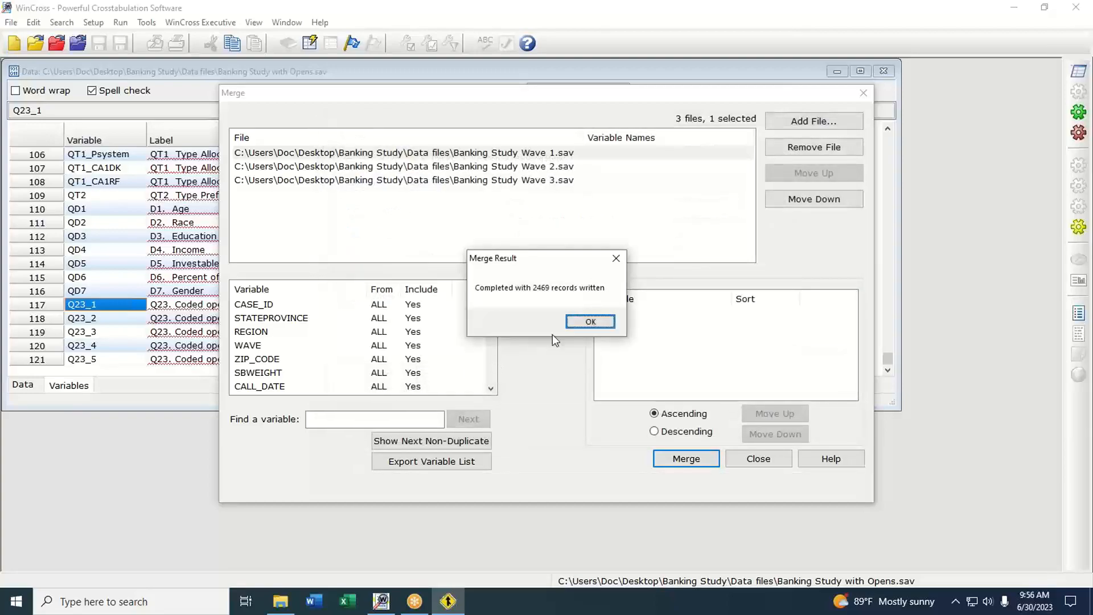
{"action": "left_click", "coordinate": [590, 322]}
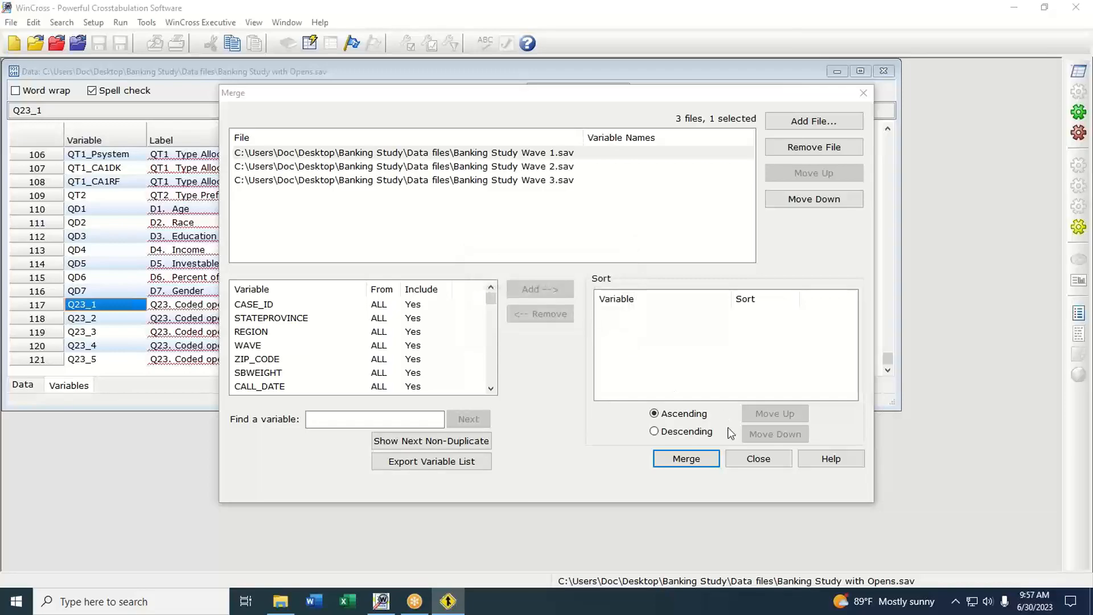
{"action": "left_click", "coordinate": [762, 459]}
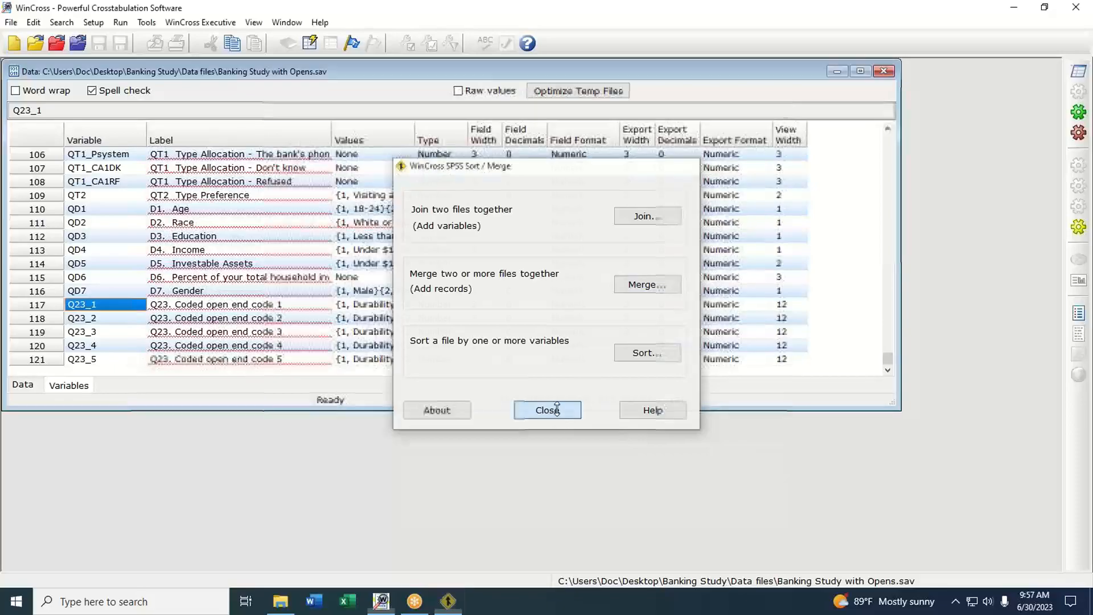
{"action": "left_click", "coordinate": [550, 411]}
Step: Switch to File Explorer and open Banking Study Waves 1-3.sav from the Data files folder in WinCross
{"action": "left_click", "coordinate": [280, 601]}
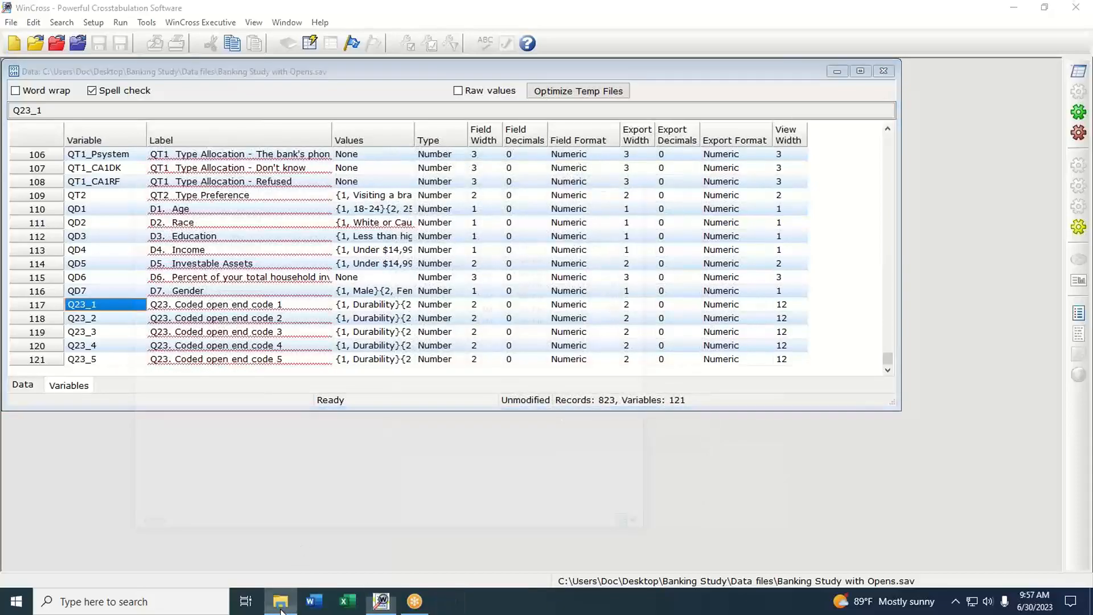
{"action": "left_click", "coordinate": [392, 256]}
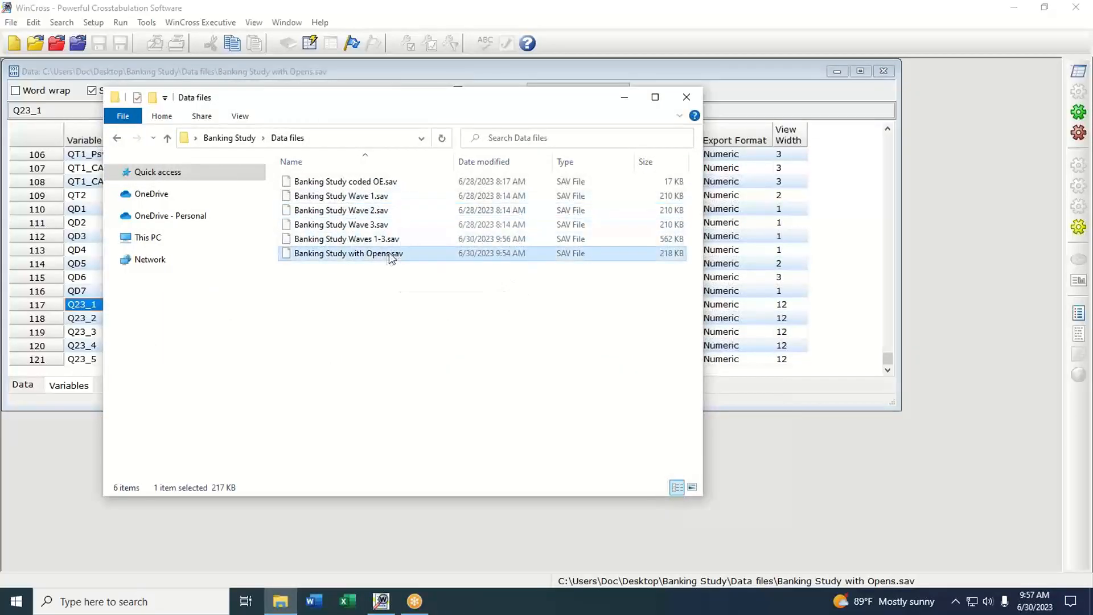
{"action": "left_click", "coordinate": [346, 242]}
{"action": "left_click_drag", "start_coordinate": [345, 246], "coordinate": [958, 245]}
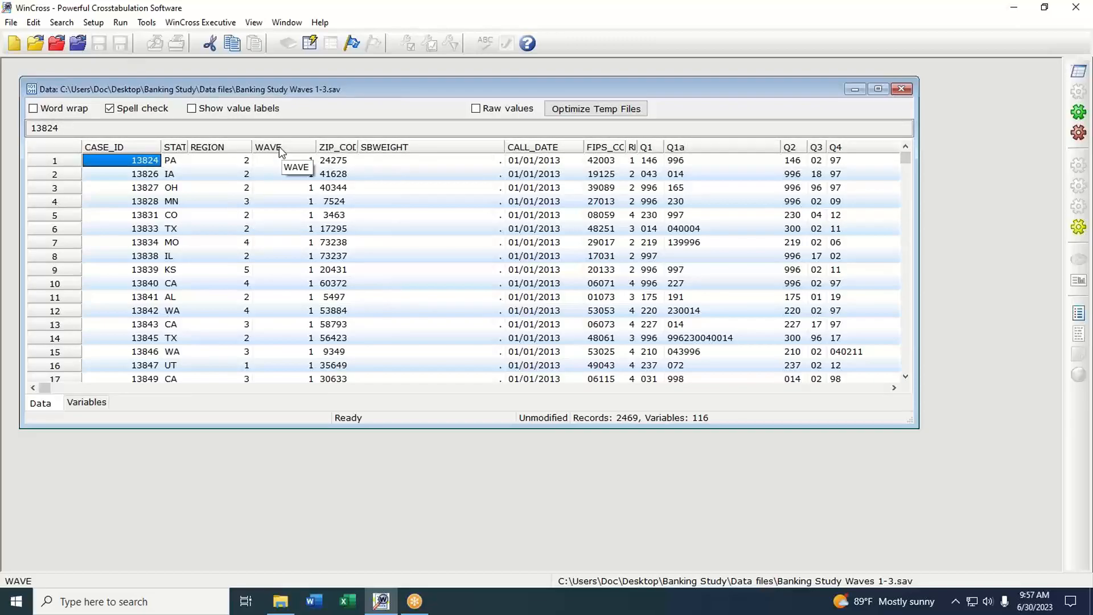
Step: Run an Express Frequency Report on the WAVE variable of the merged data file
{"action": "left_click", "coordinate": [119, 25]}
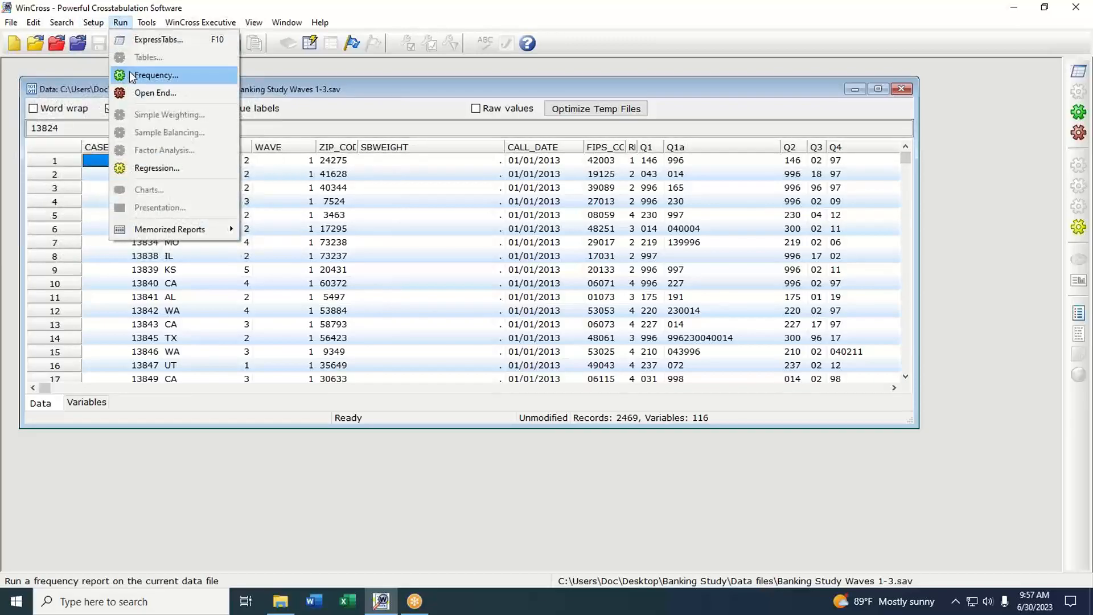
{"action": "left_click", "coordinate": [282, 89]}
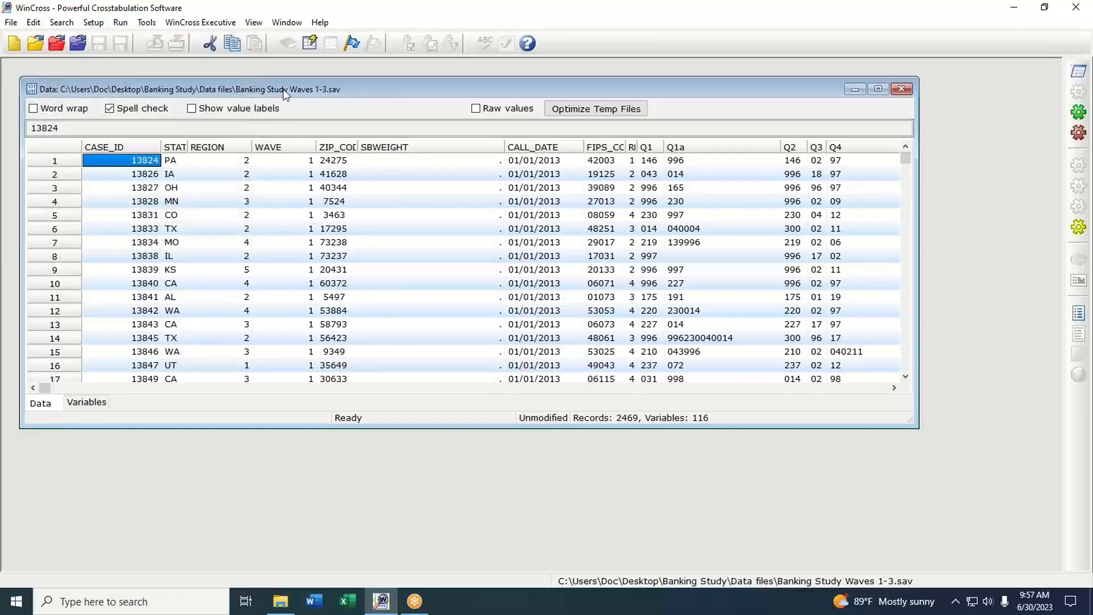
{"action": "left_click", "coordinate": [281, 150]}
{"action": "right_click", "coordinate": [282, 150]}
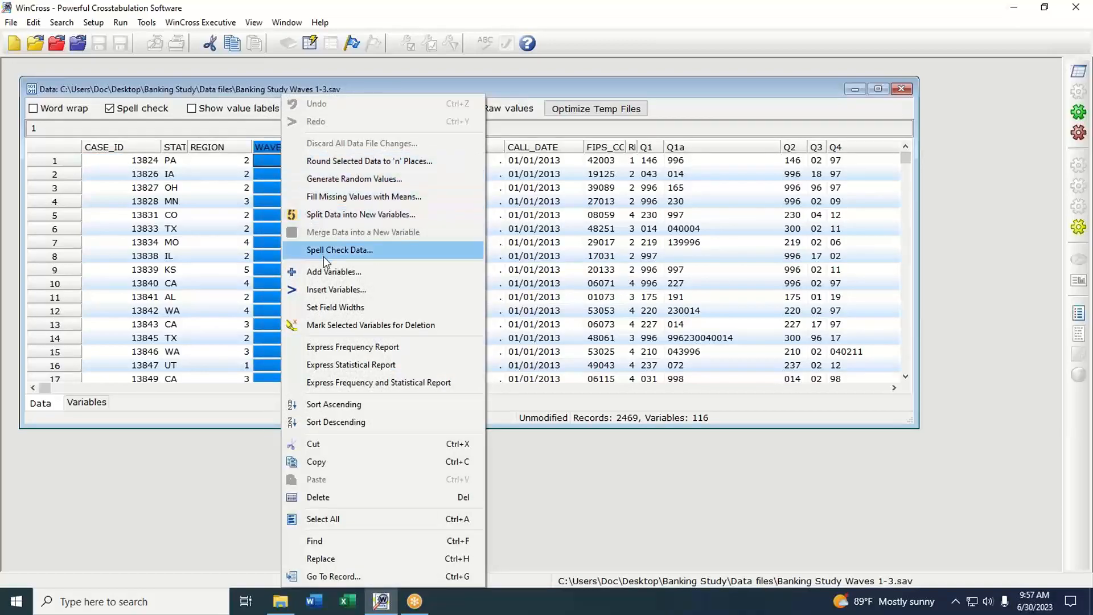
{"action": "left_click", "coordinate": [341, 347]}
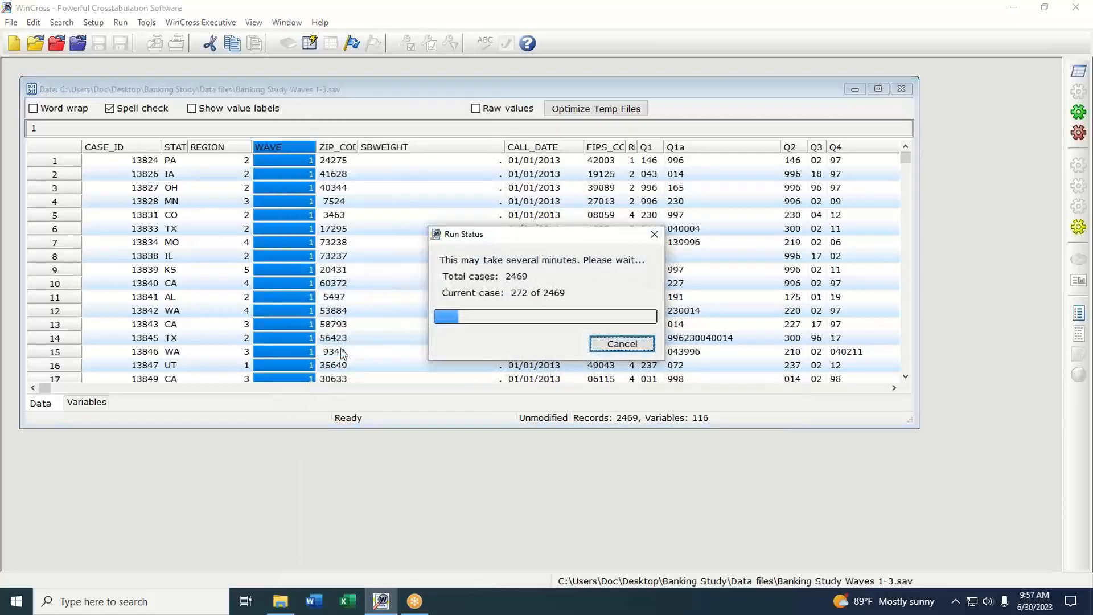